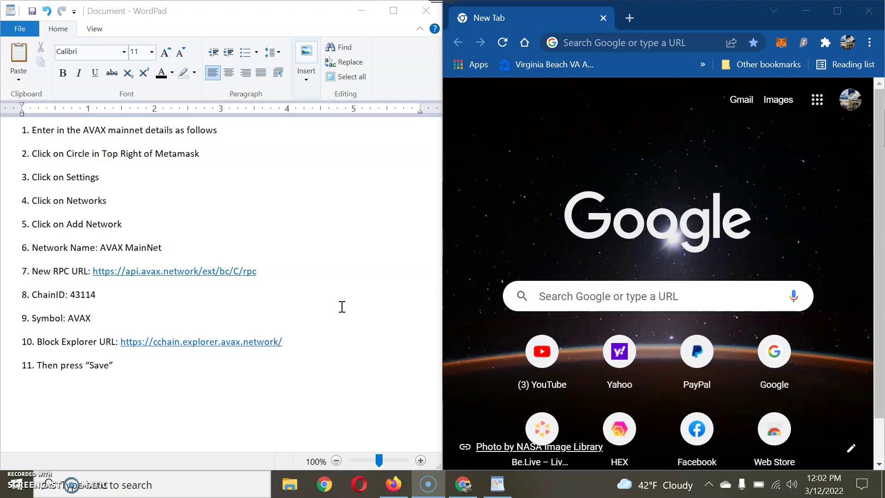
- From MetaMask's network dropdown, choose Add Network to get an empty custom-network form
click(345, 252)
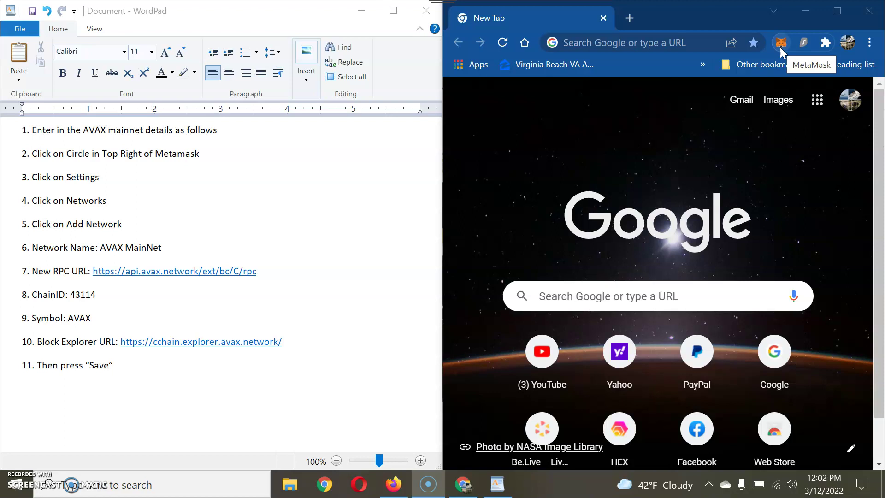
click(782, 46)
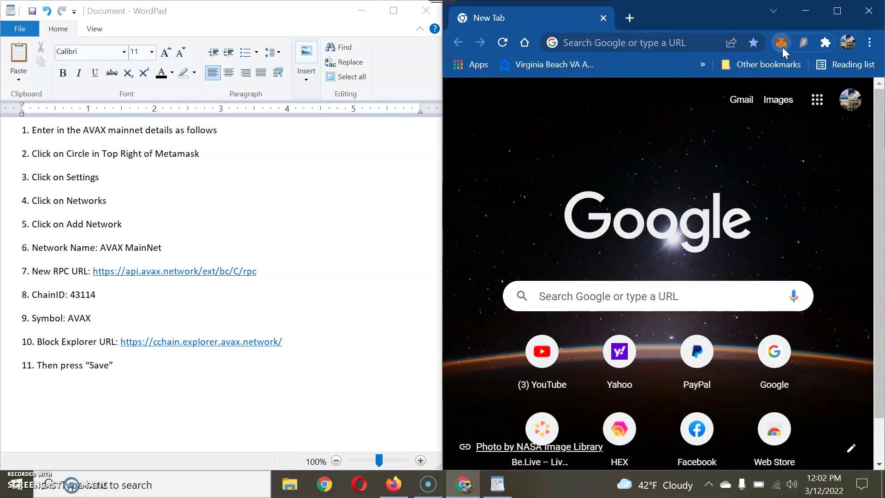
click(782, 46)
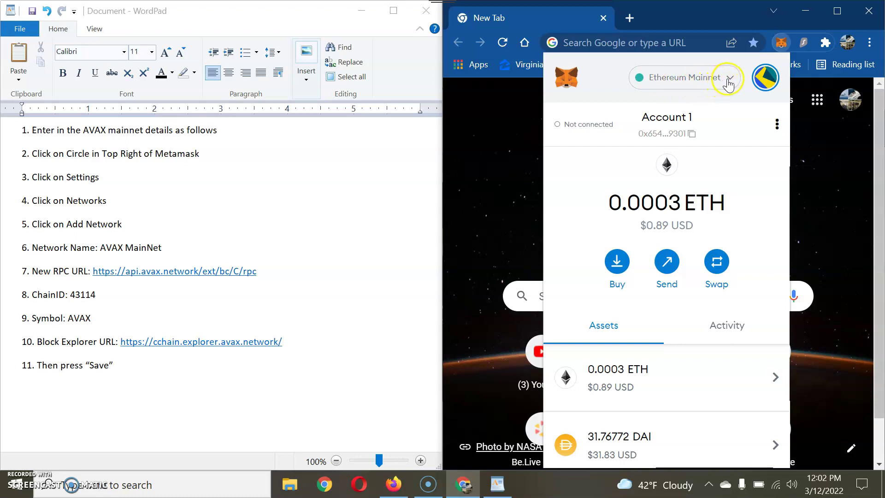
click(728, 81)
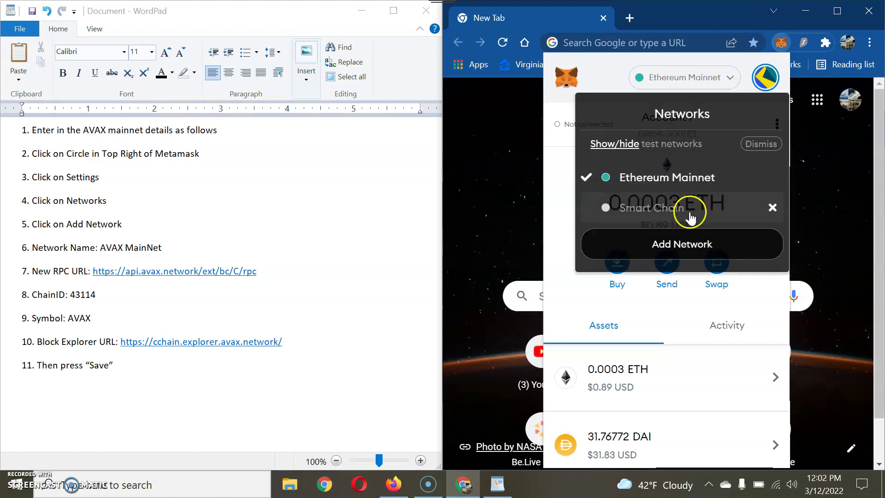
click(684, 249)
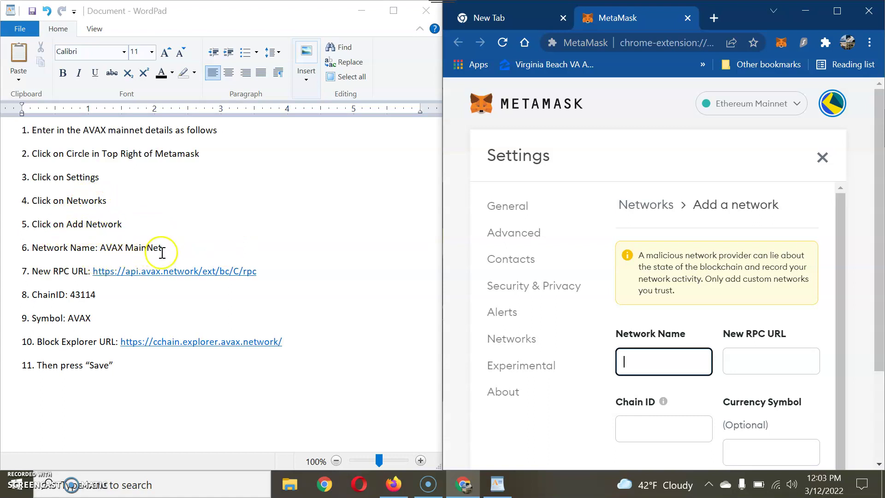
- Copy 'AVAX MainNet' from the WordPad notes into the Network Name field
click(134, 249)
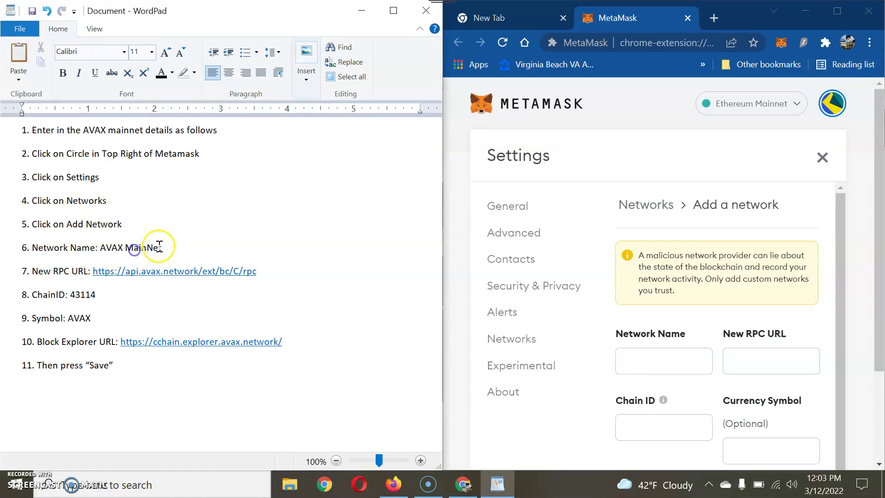
drag(160, 247, 110, 249)
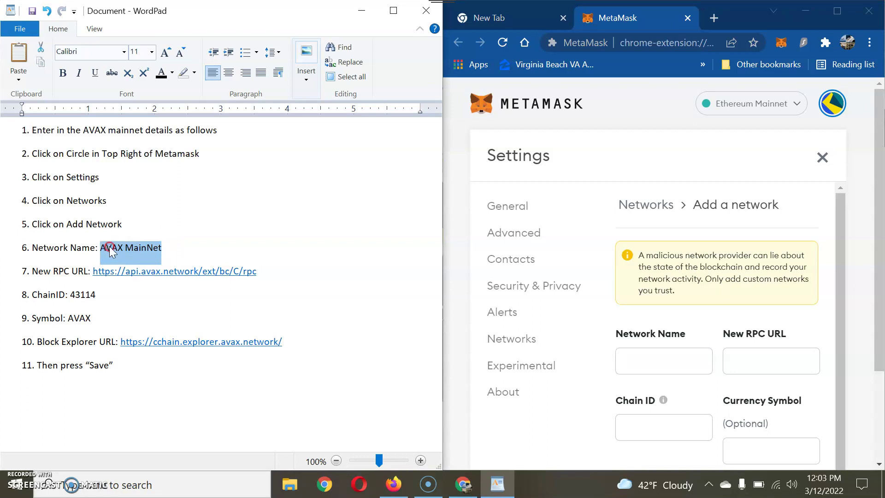
right_click(110, 247)
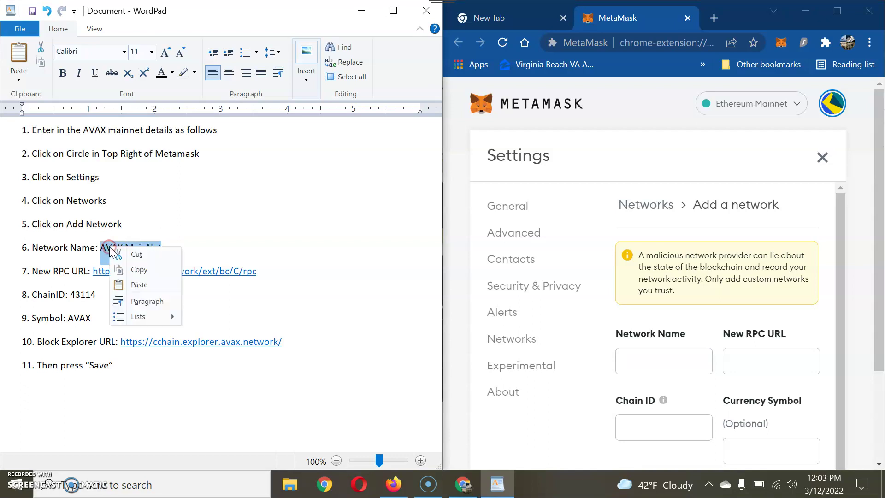
click(142, 274)
click(656, 359)
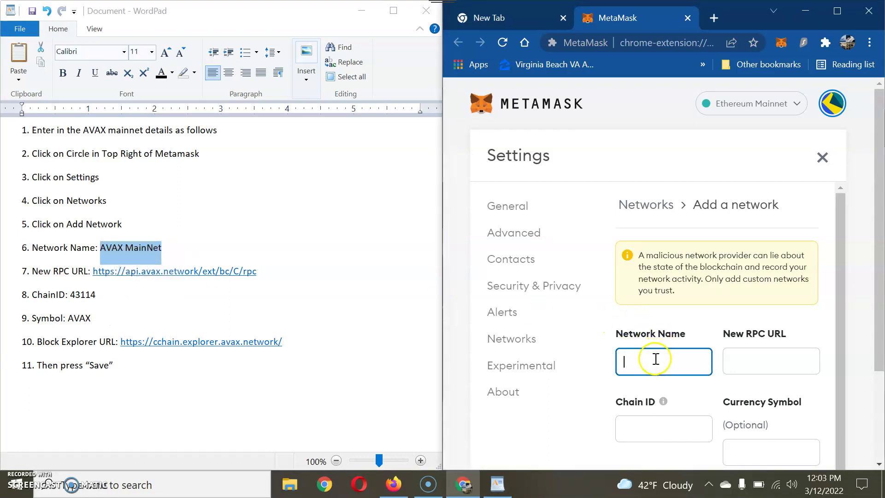
key(ctrl+v)
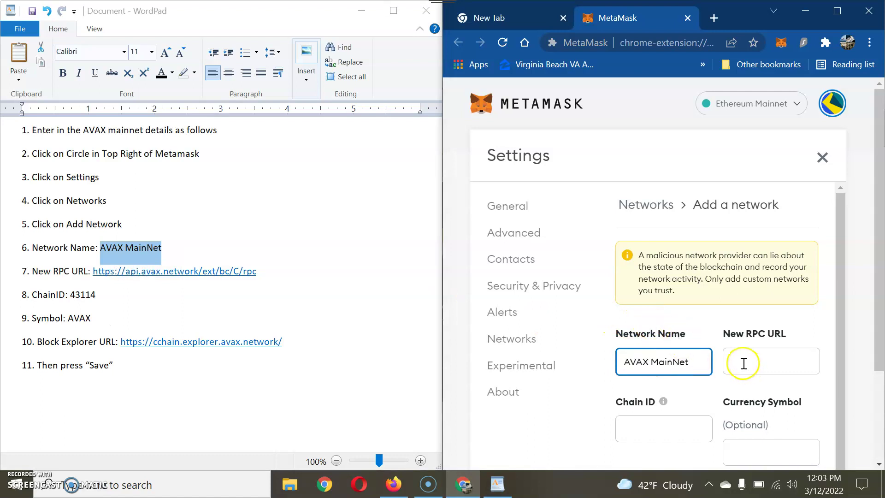
click(748, 362)
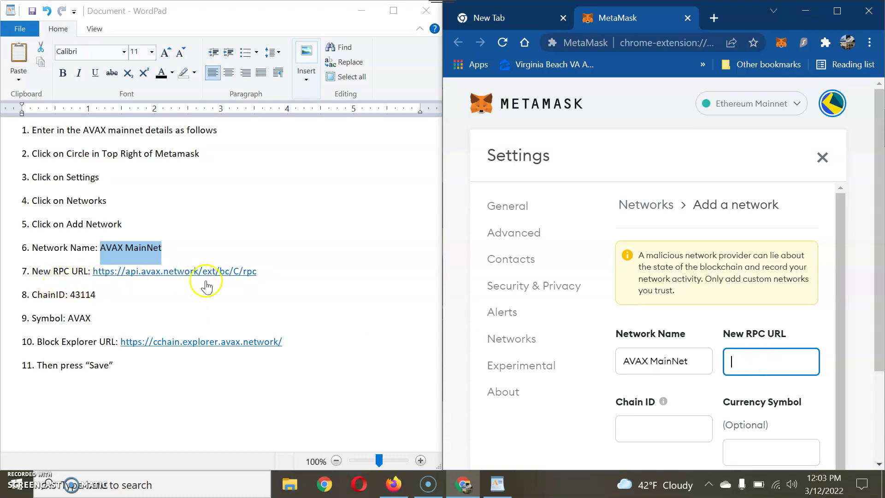
click(272, 273)
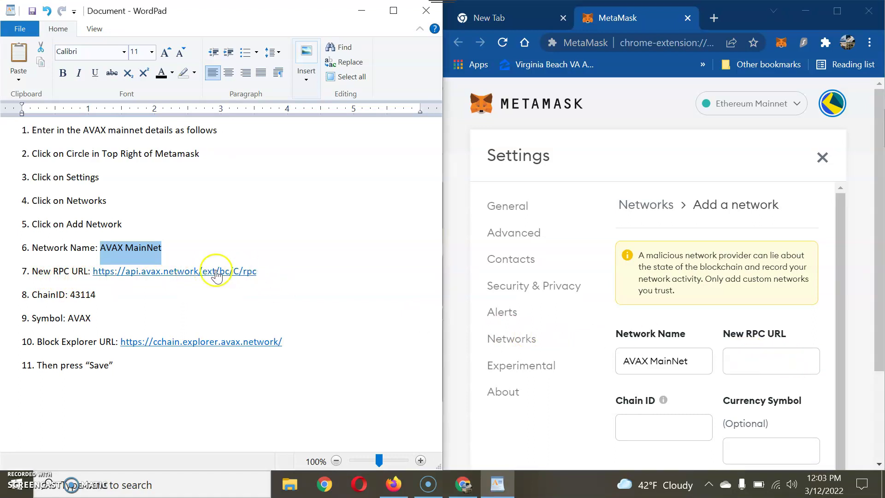
double_click(112, 272)
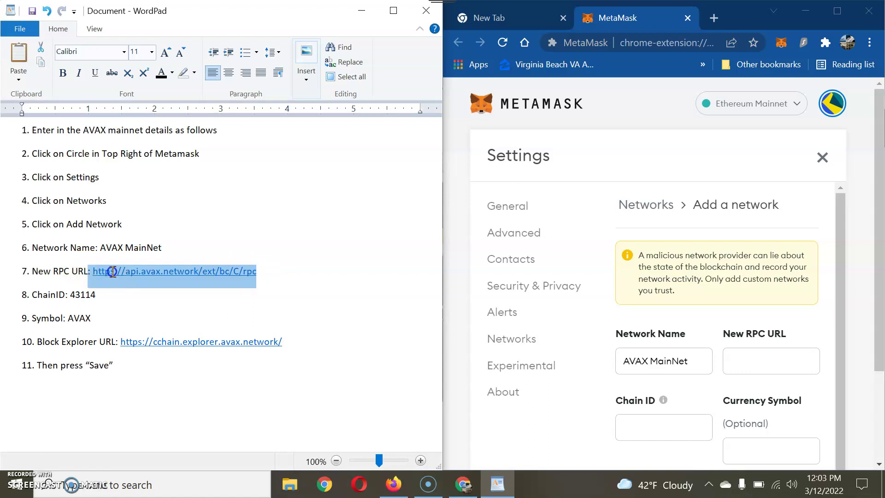
drag(265, 279, 95, 274)
right_click(98, 275)
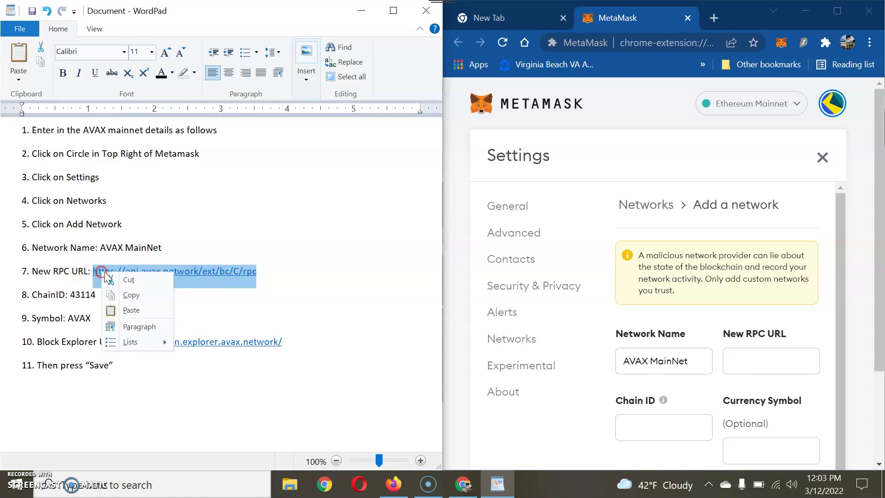
click(128, 293)
click(763, 363)
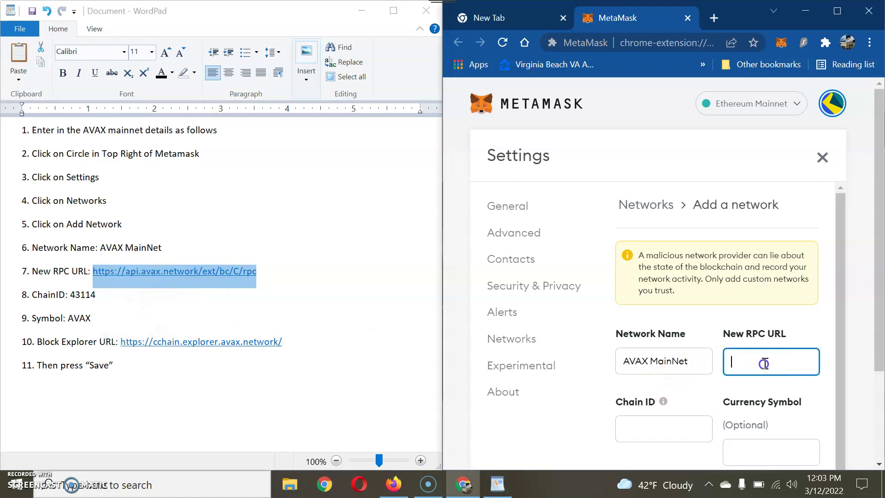
- Paste the RPC URL and enter Chain ID 43114, copied from the notes
key(ctrl+v)
click(635, 428)
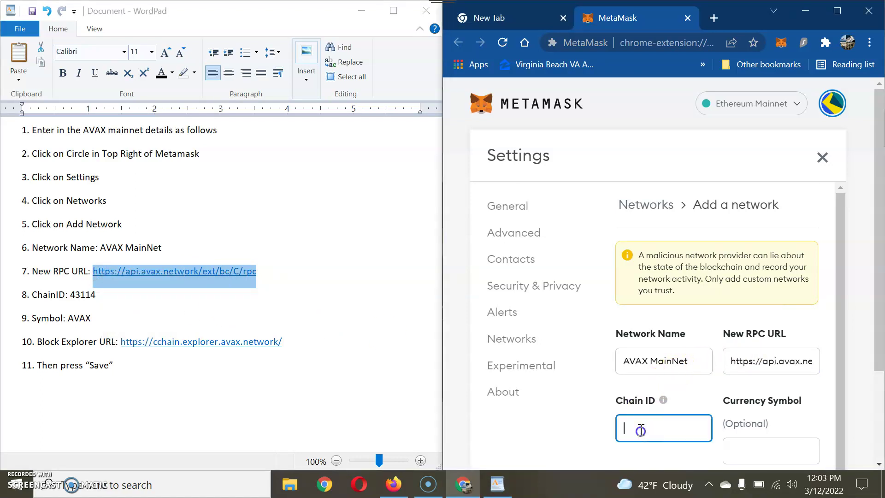
click(96, 298)
click(95, 295)
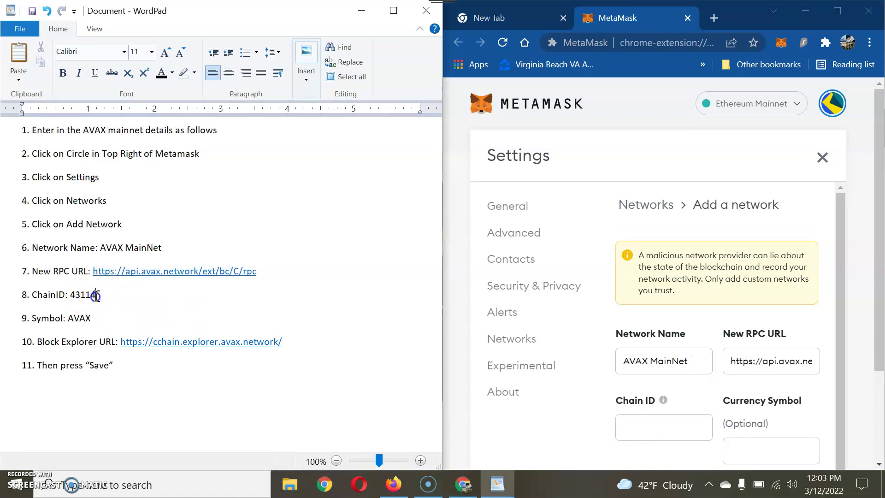
double_click(94, 295)
right_click(81, 295)
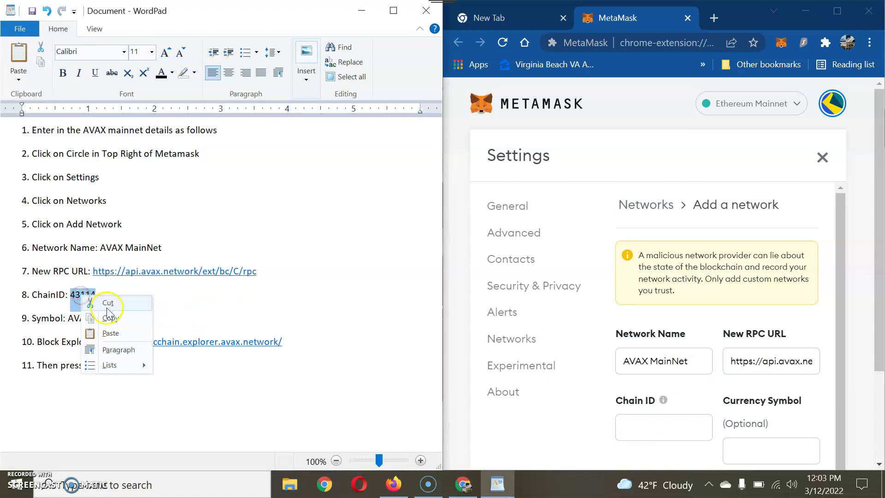
click(113, 323)
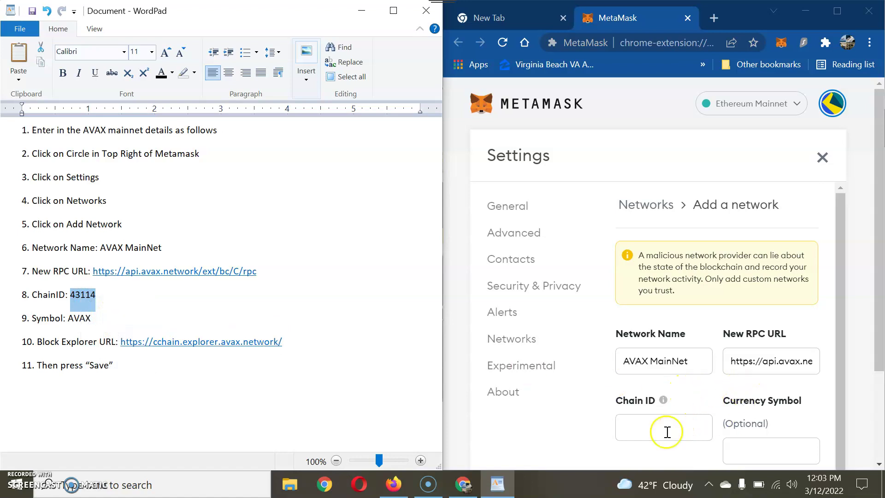
click(680, 421)
mouse_move(663, 399)
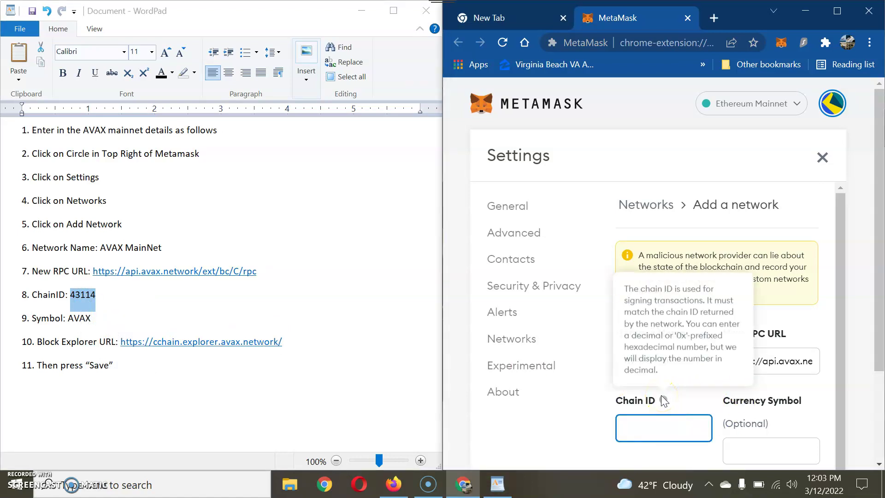
key(ctrl+v)
scroll(733, 415, down, 1)
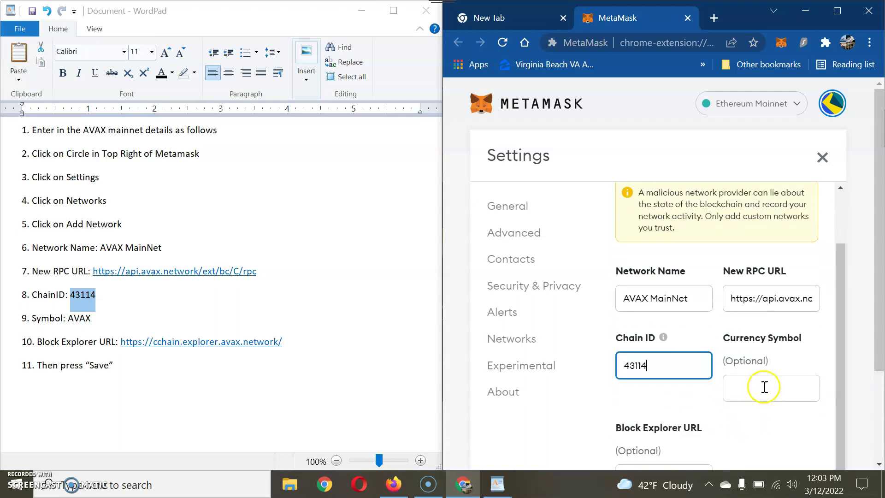
- Copy the currency symbol AVAX from the notes into the network form
click(99, 324)
click(95, 319)
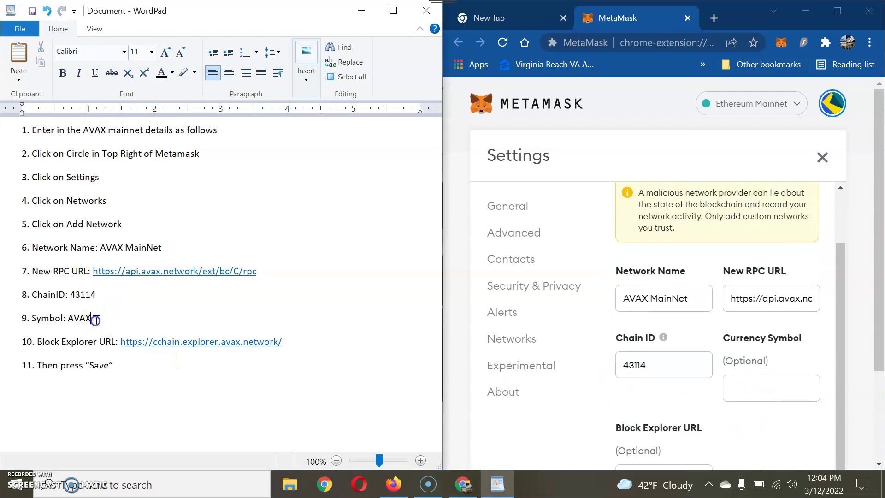
drag(94, 319, 76, 322)
right_click(81, 327)
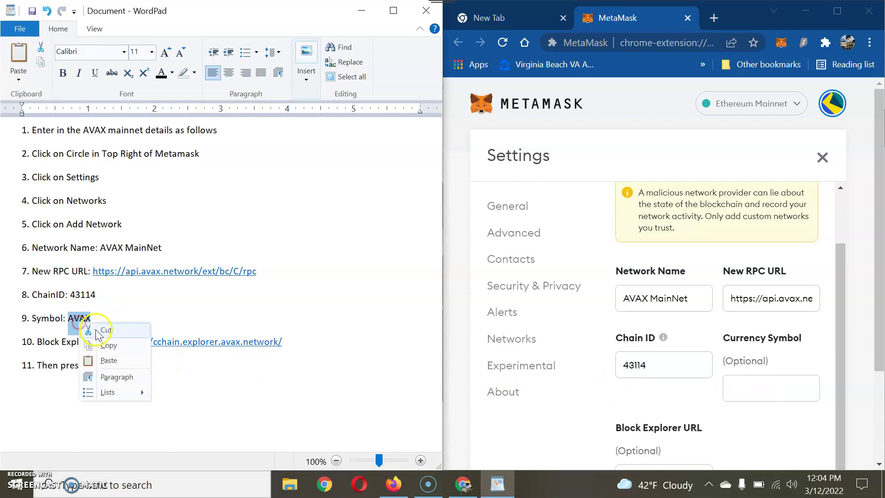
click(121, 346)
click(757, 384)
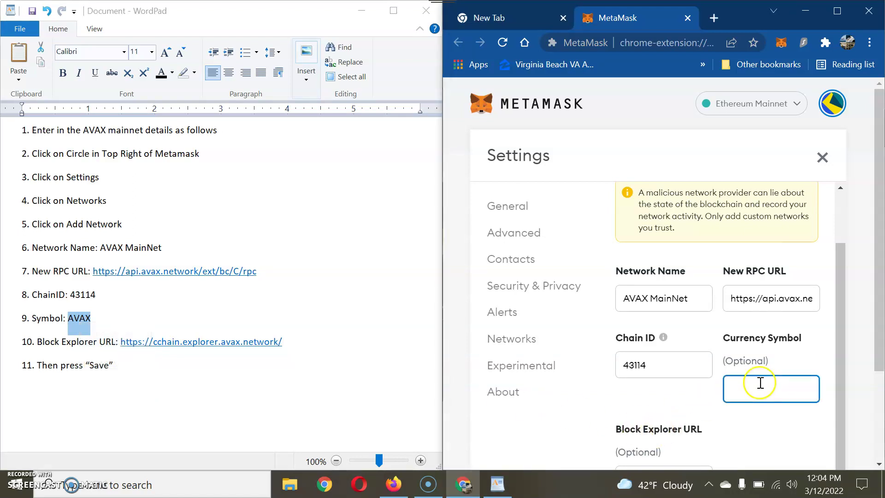
scroll(624, 305, down, 3)
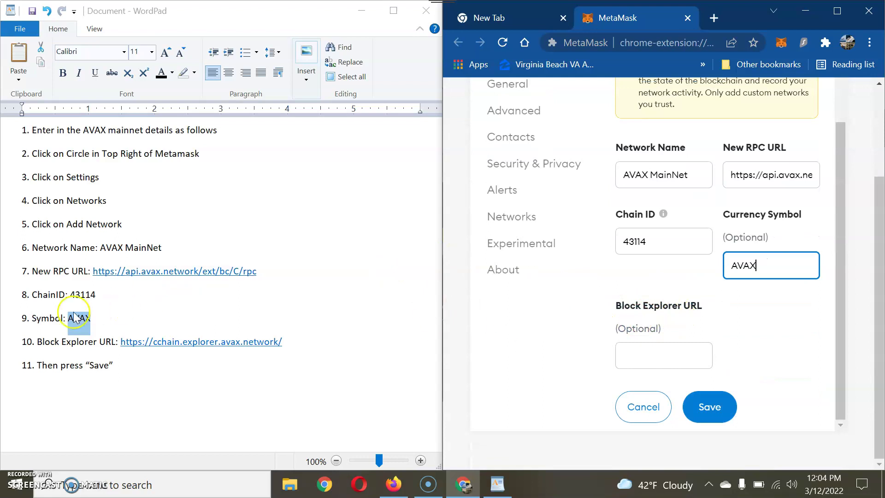
- Paste the cchain.explorer.avax.network block explorer URL and save AVAX MainNet
click(132, 321)
click(328, 358)
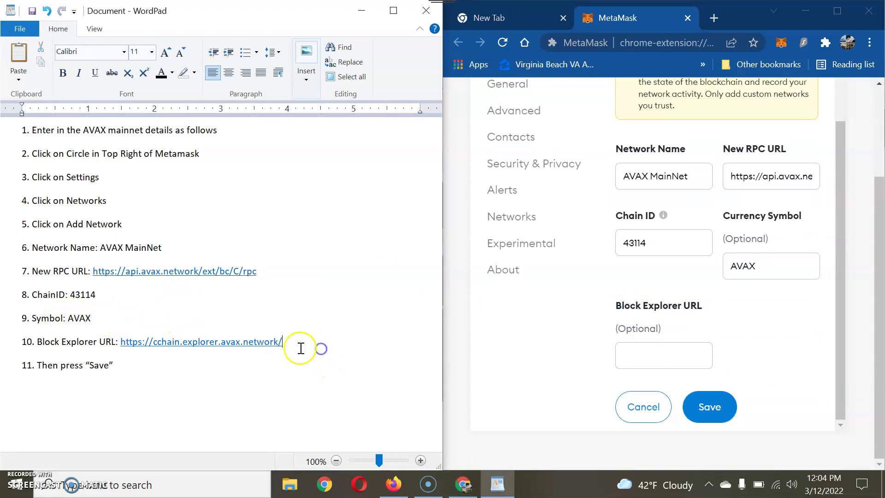
drag(293, 345, 132, 348)
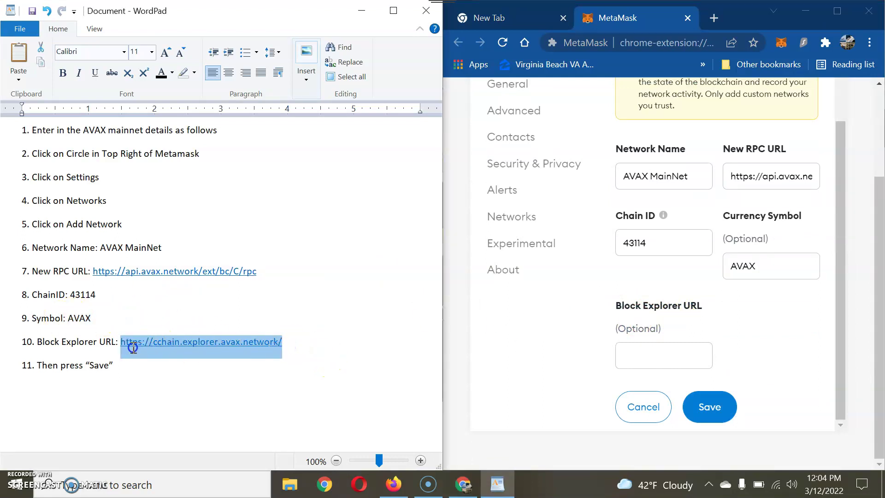
right_click(133, 348)
click(166, 369)
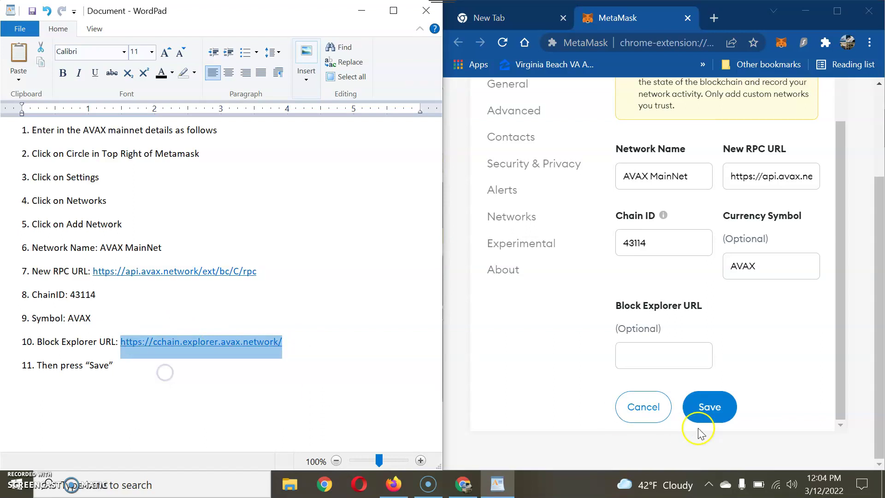
click(671, 358)
key(ctrl+v)
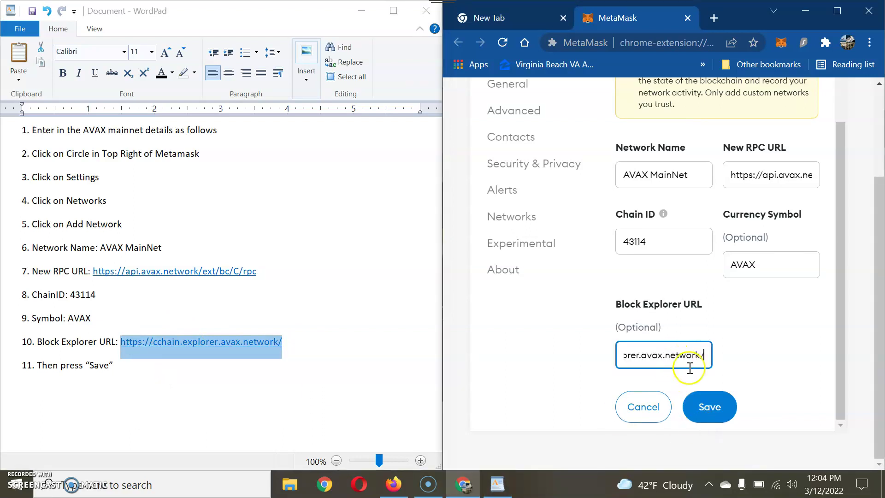
click(709, 407)
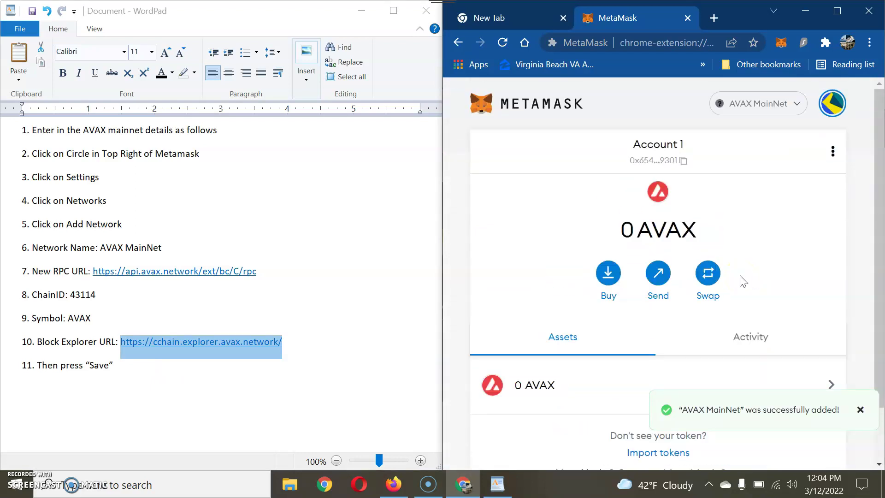
- Close the WordPad notes and maximize the Chrome window showing the MetaMask wallet
click(738, 278)
click(19, 484)
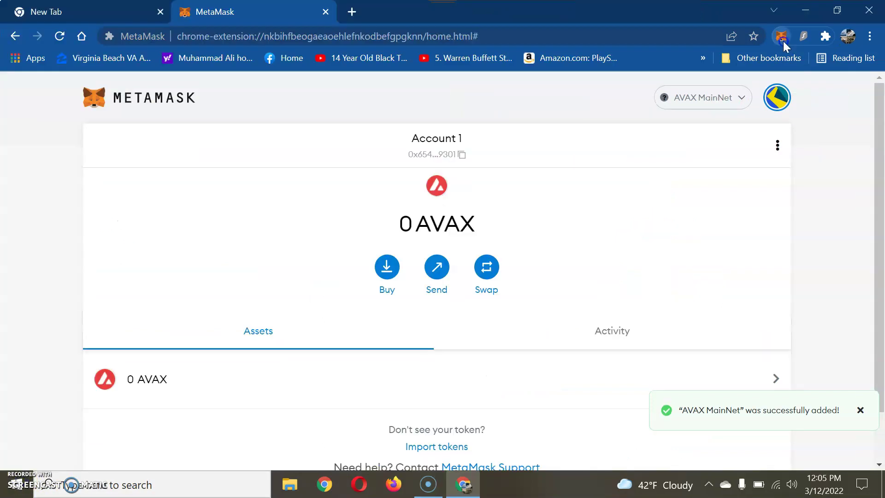
- Check the 0 AVAX balance in MetaMask, then start a new-tab search for 'simplex'
click(781, 37)
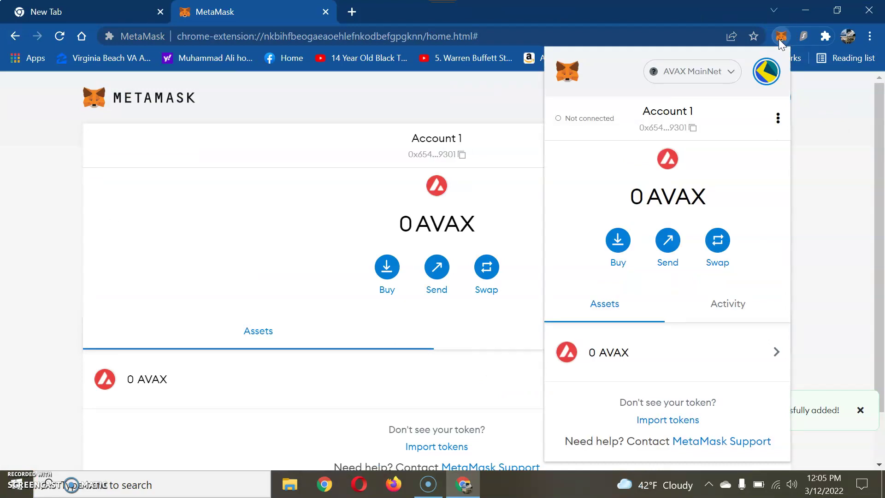
click(617, 239)
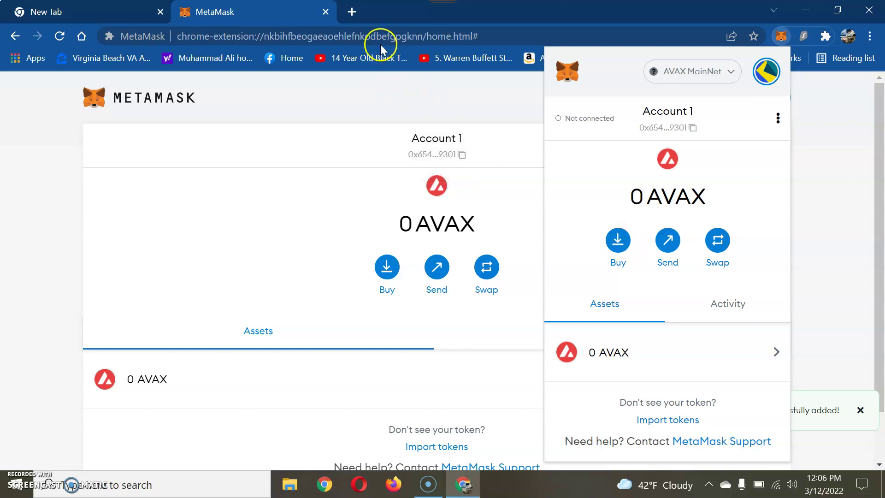
click(356, 14)
click(352, 36)
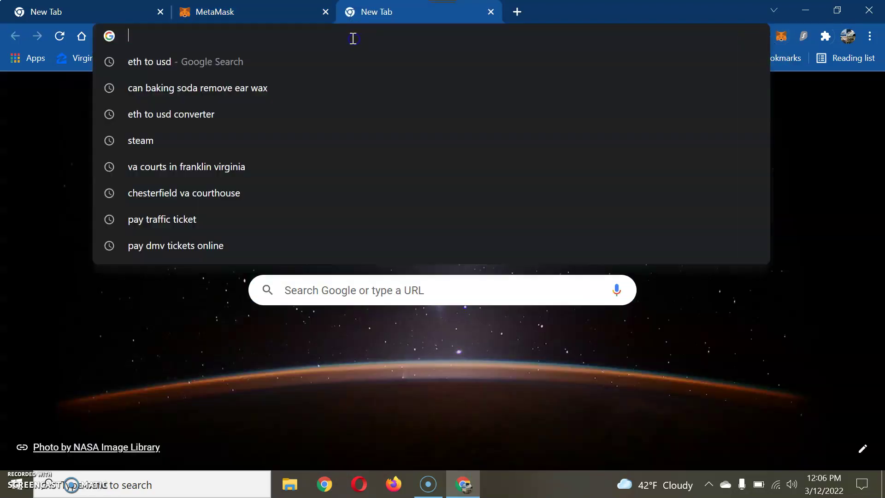
text(sim)
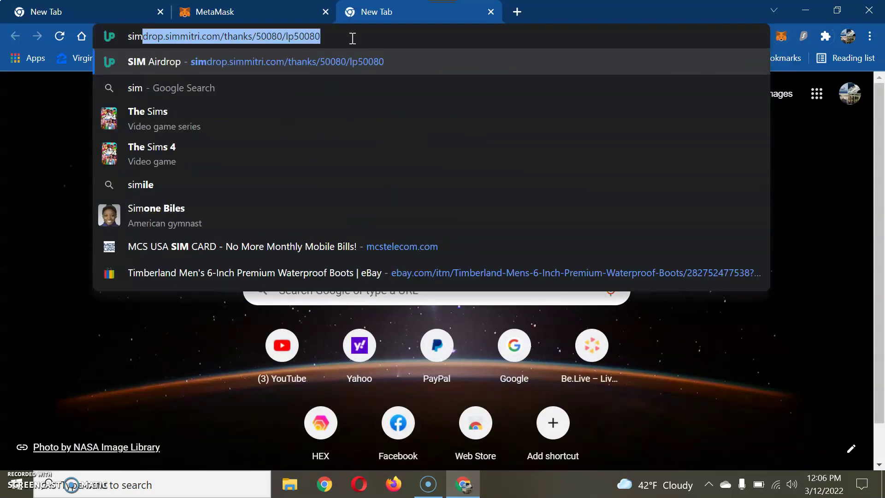
text(plex)
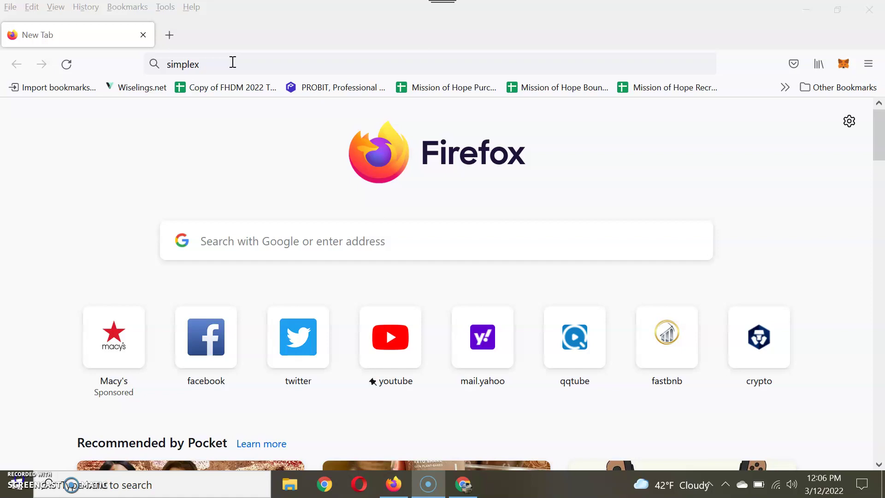
- Load simplex.com from the address bar's autocompletion
click(232, 63)
key(Return)
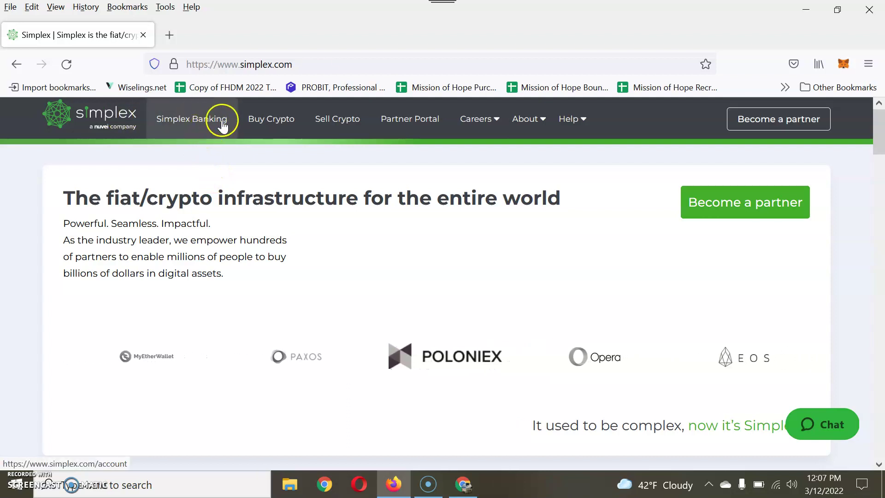
- Follow Simplex's Buy Crypto link to the buy.chainbits.com card-purchase page
click(327, 65)
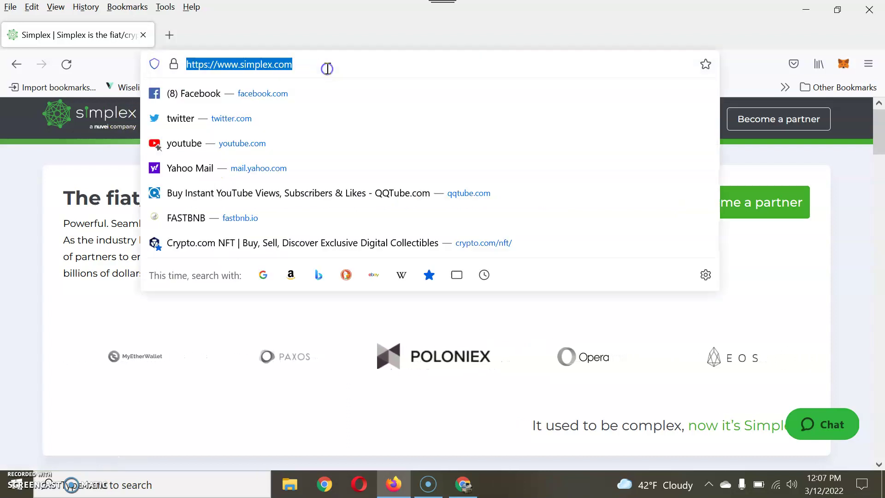
click(790, 162)
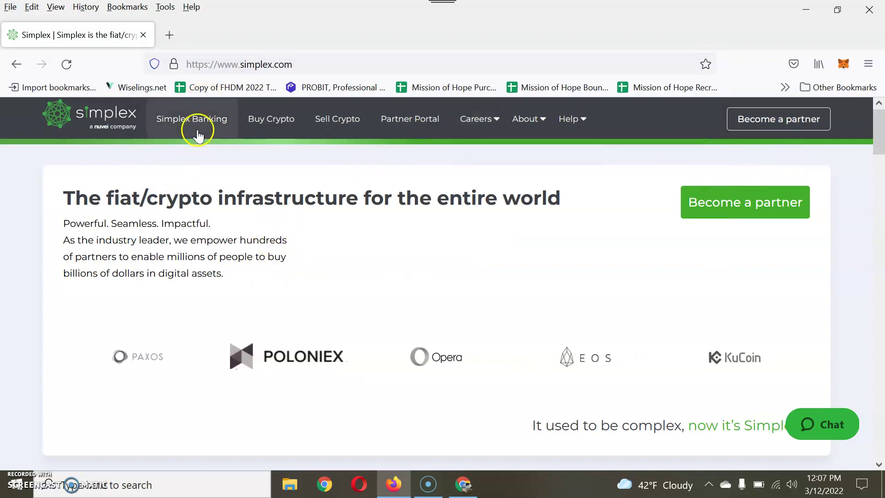
click(274, 119)
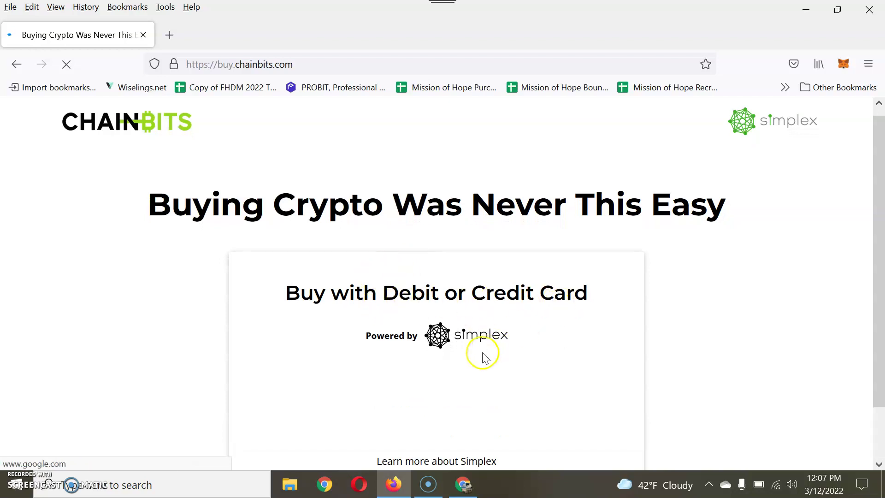
- Search the coin list for 'avax' and switch the purchase from BTC to Avalanche (AVAX-C)
scroll(482, 350, down, 2)
click(350, 354)
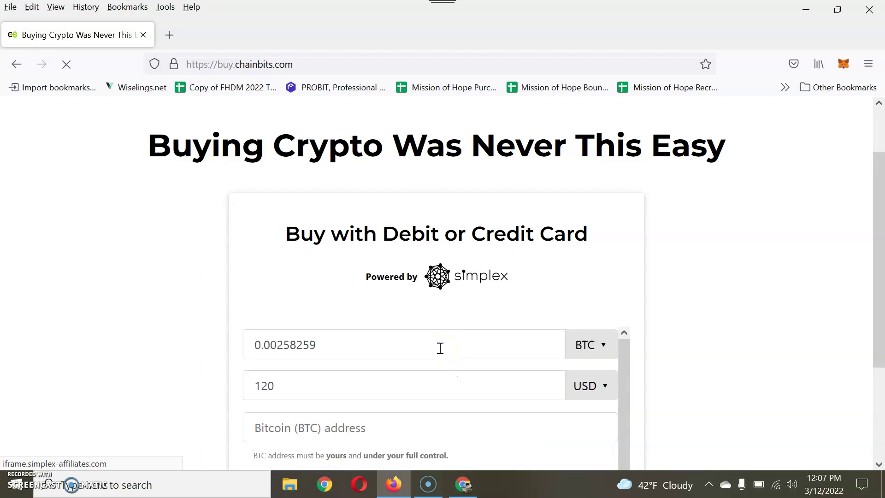
scroll(440, 347, down, 1)
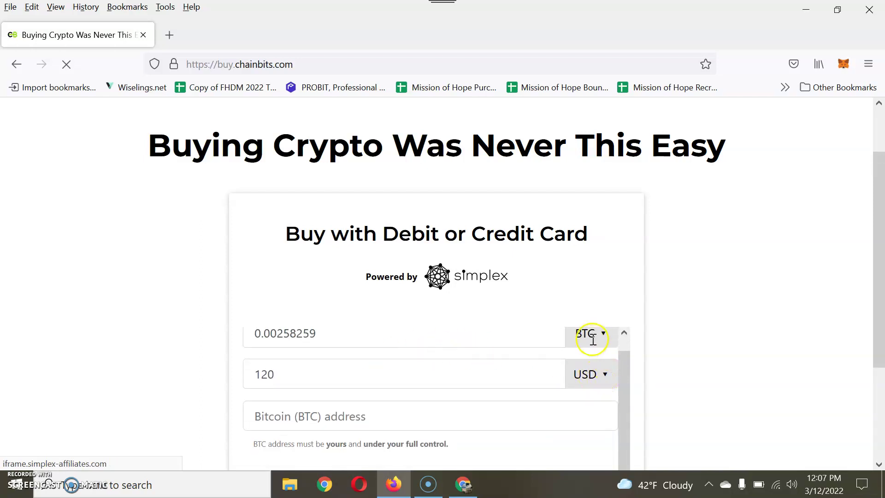
scroll(597, 341, up, 1)
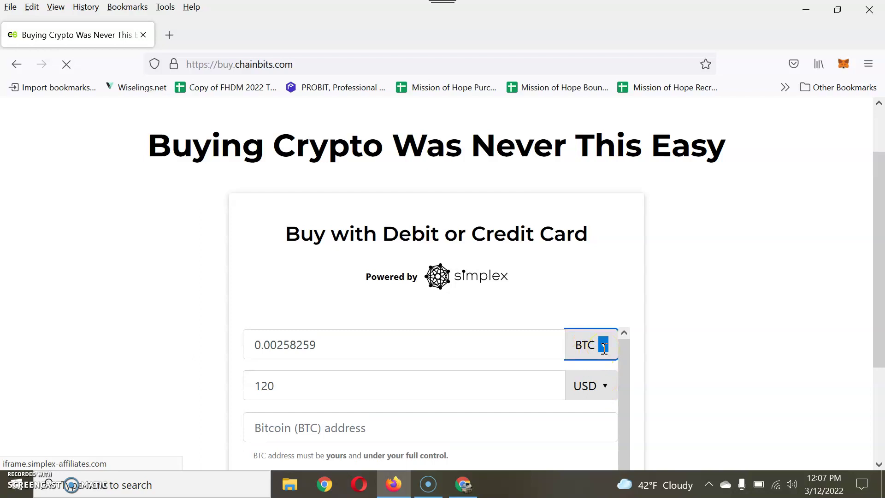
click(603, 346)
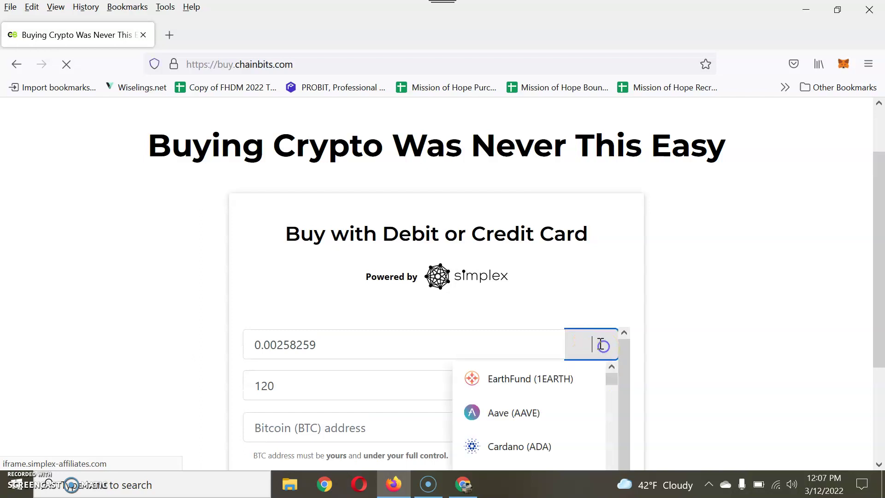
text(avax)
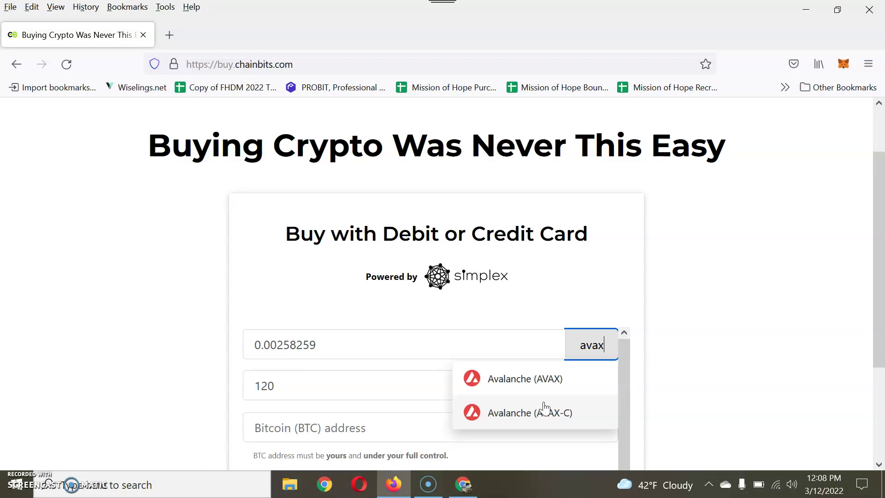
click(511, 417)
click(549, 417)
- Replace the 120 USD amount with 50 USD, about 0.52277228 AVAX-C
click(550, 417)
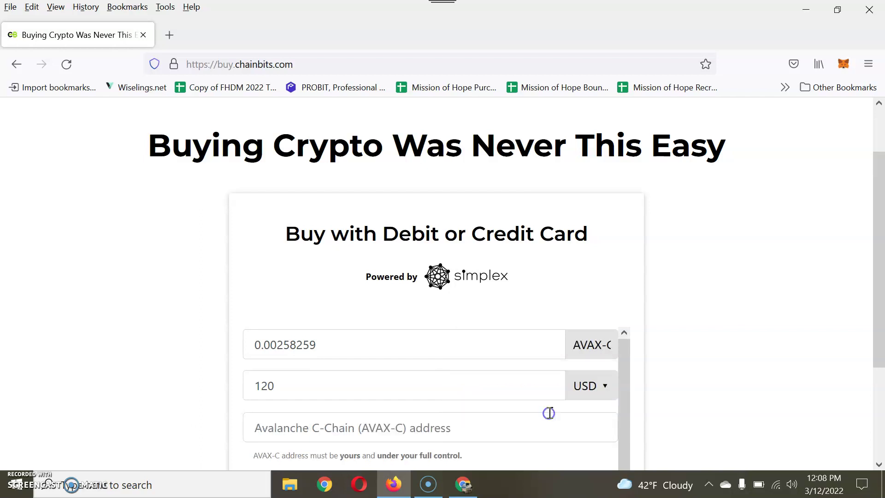
click(391, 387)
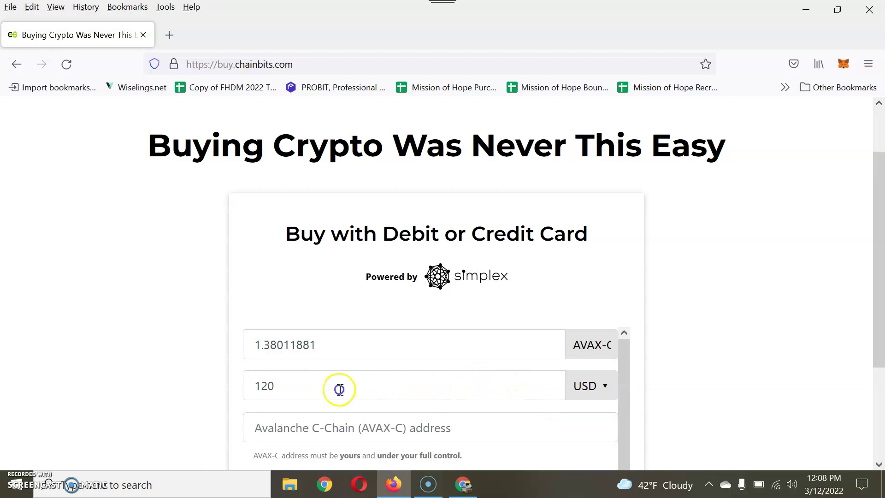
drag(339, 387, 240, 391)
key(BackSpace)
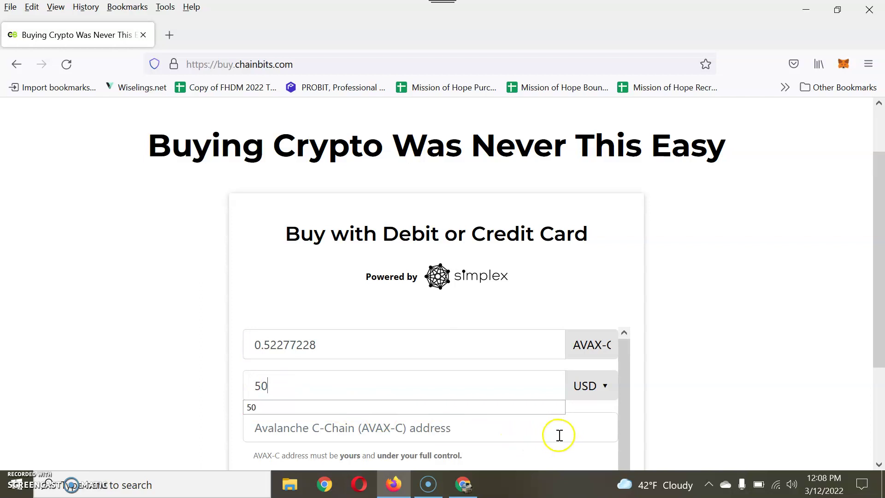
scroll(550, 428, down, 3)
scroll(513, 423, up, 1)
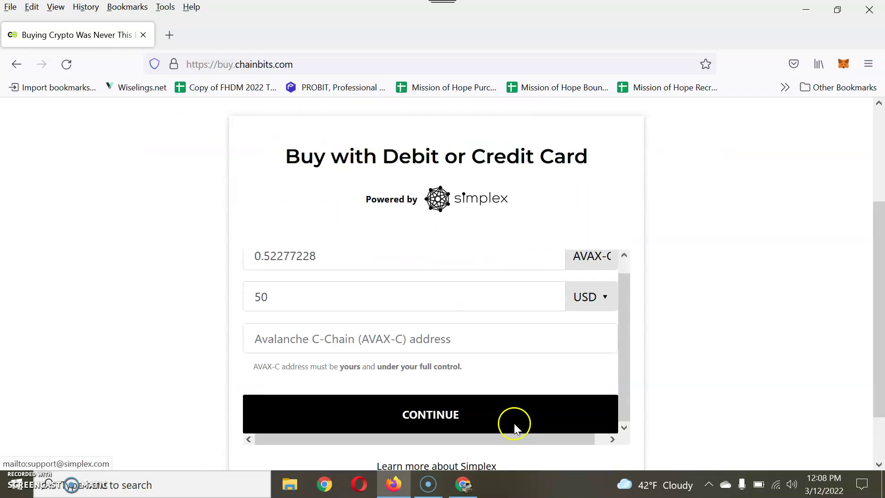
click(287, 305)
text(30)
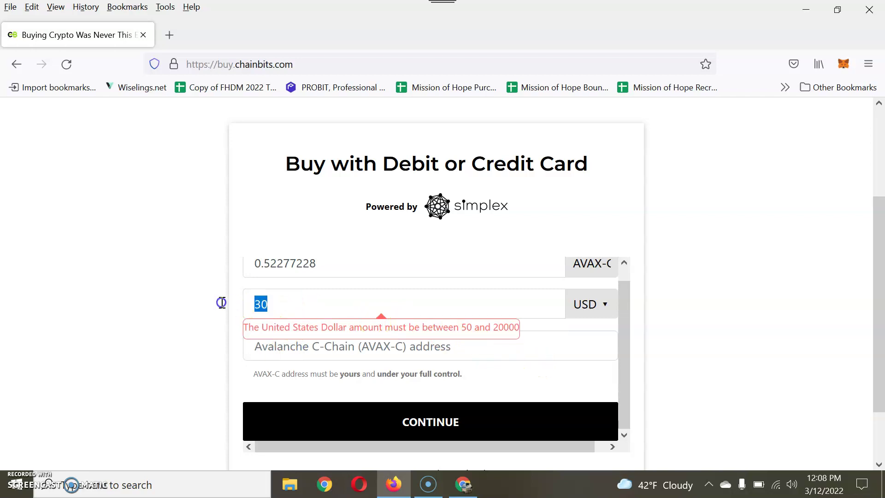
text(0)
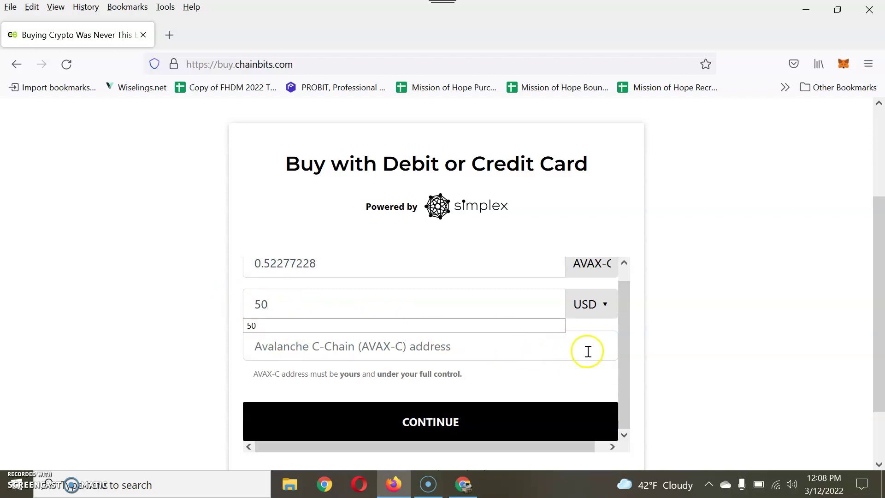
scroll(320, 292, down, 2)
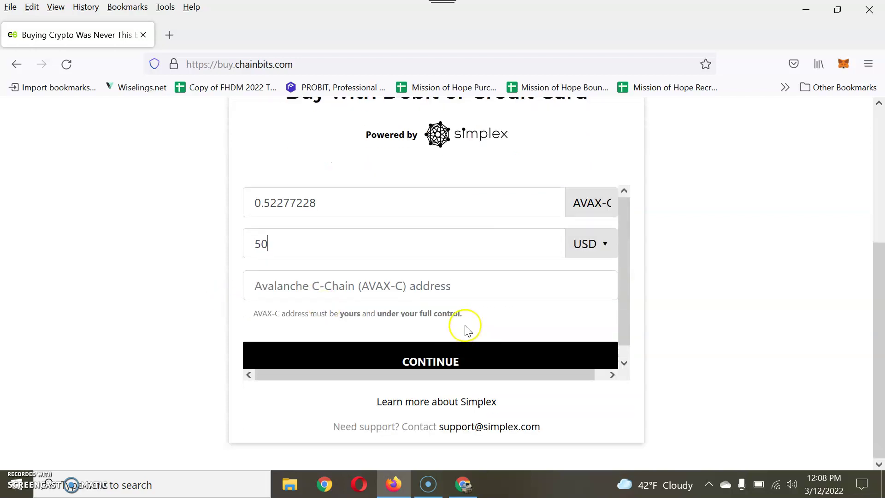
click(403, 292)
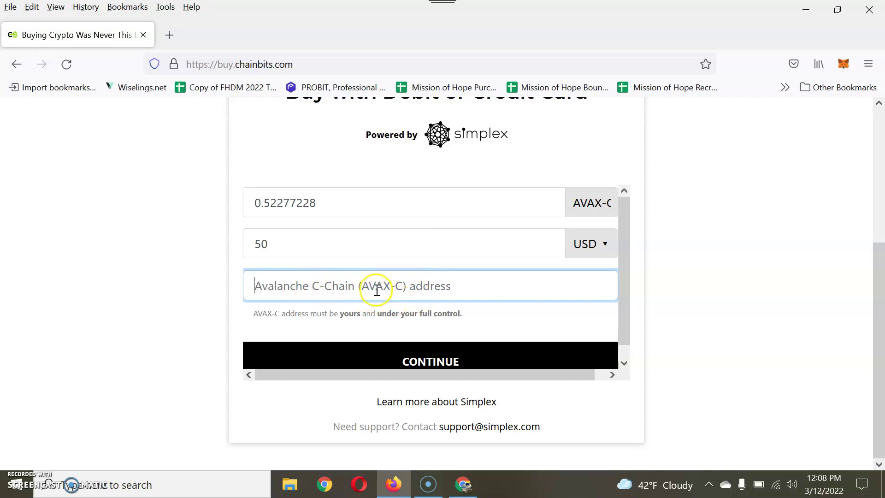
- Copy Account 1's address from MetaMask and paste it into the AVAX-C address field
click(466, 486)
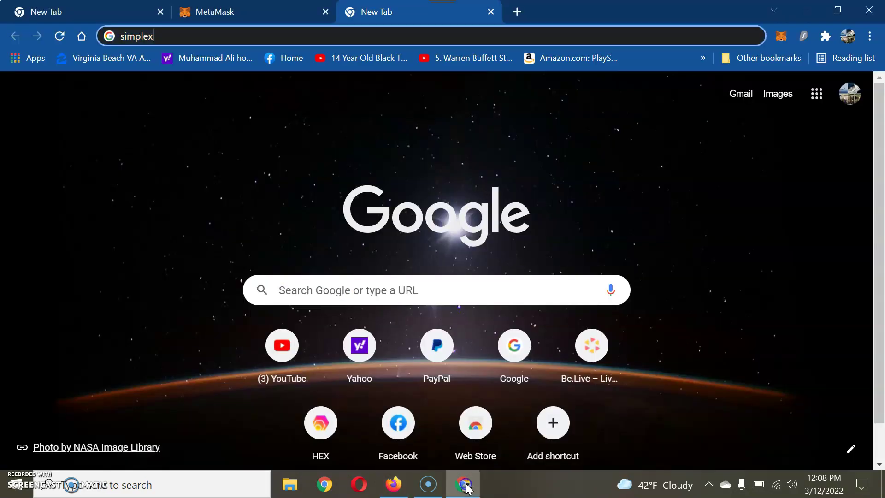
click(780, 36)
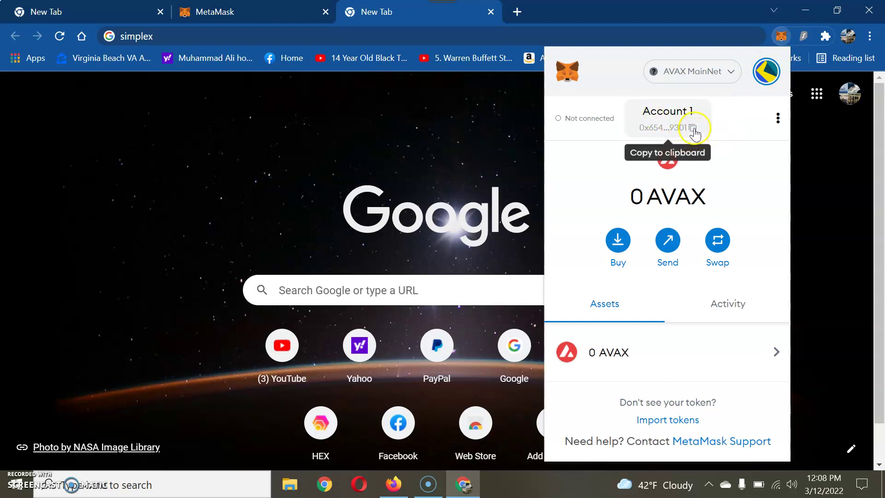
click(693, 129)
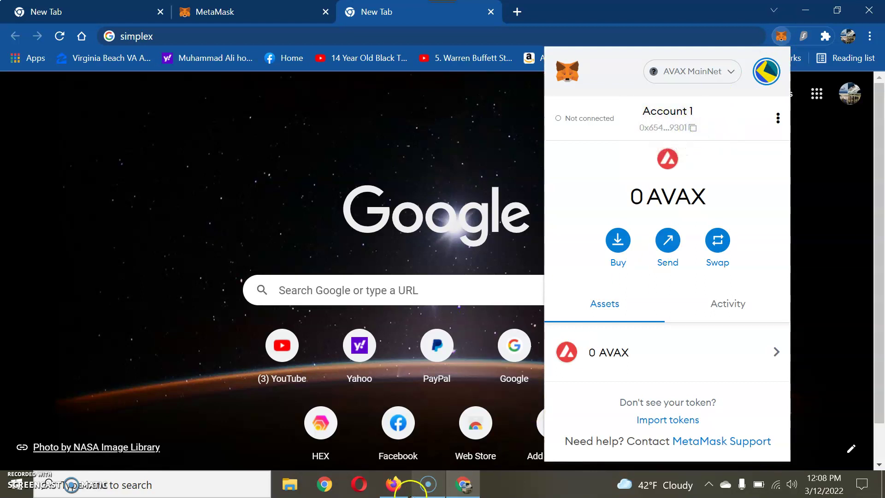
click(393, 484)
click(376, 295)
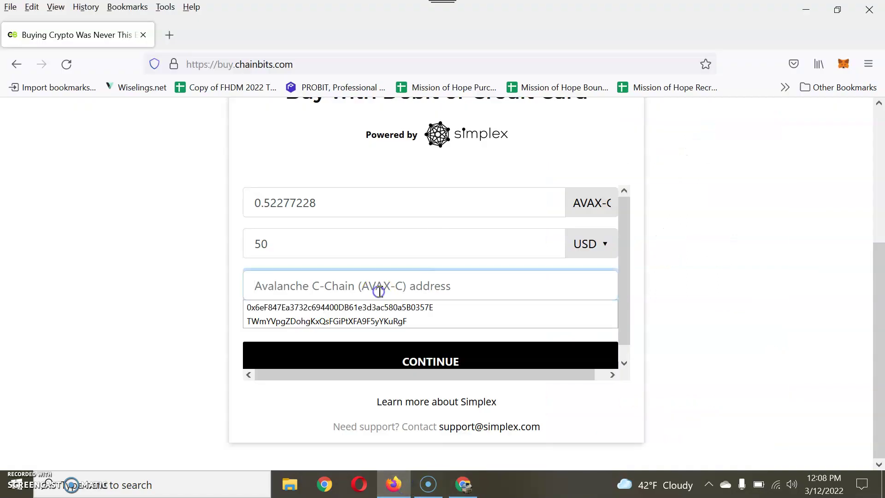
key(ctrl+v)
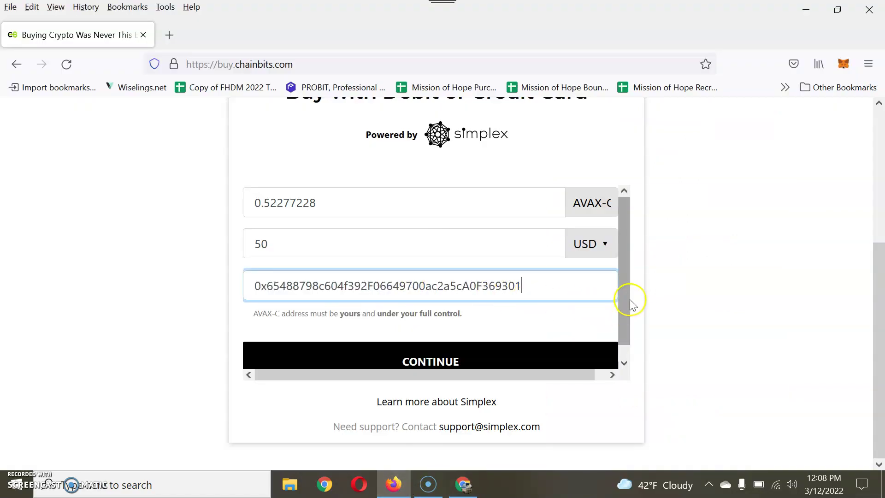
drag(623, 300, 621, 236)
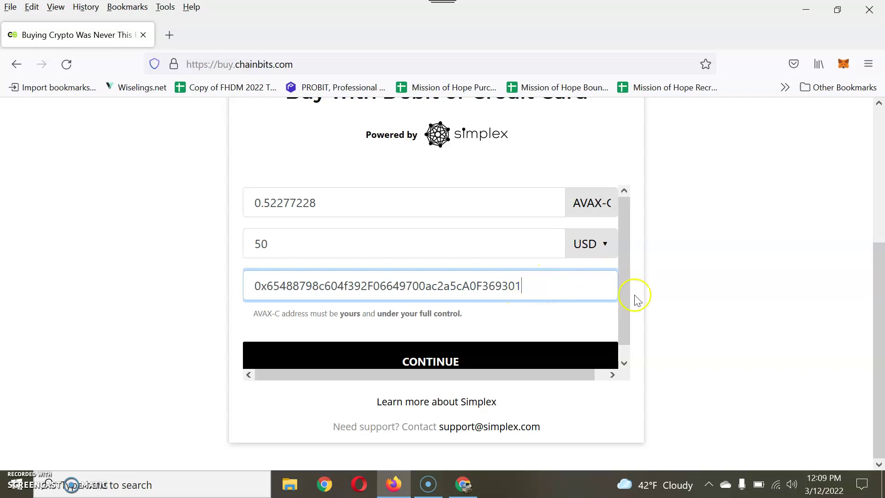
- Recopy the MetaMask address and review the 0.52277228 AVAX-C for 50 USD checkout summary
click(463, 484)
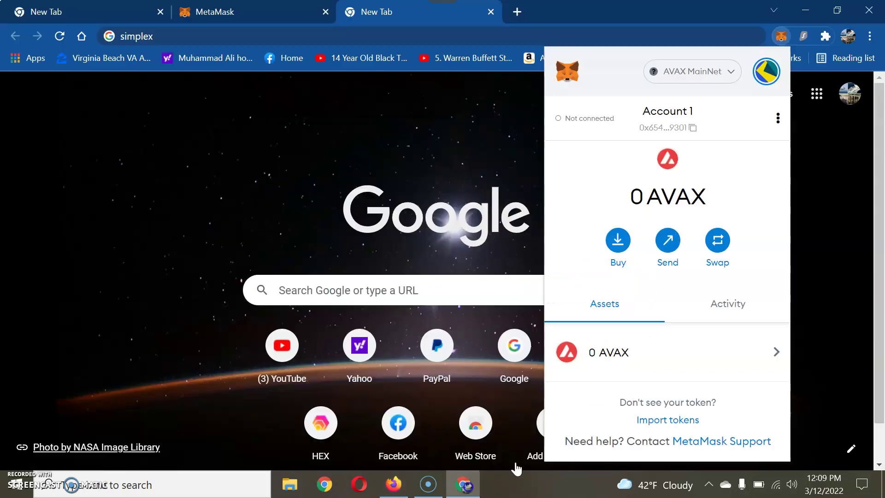
click(693, 130)
click(394, 484)
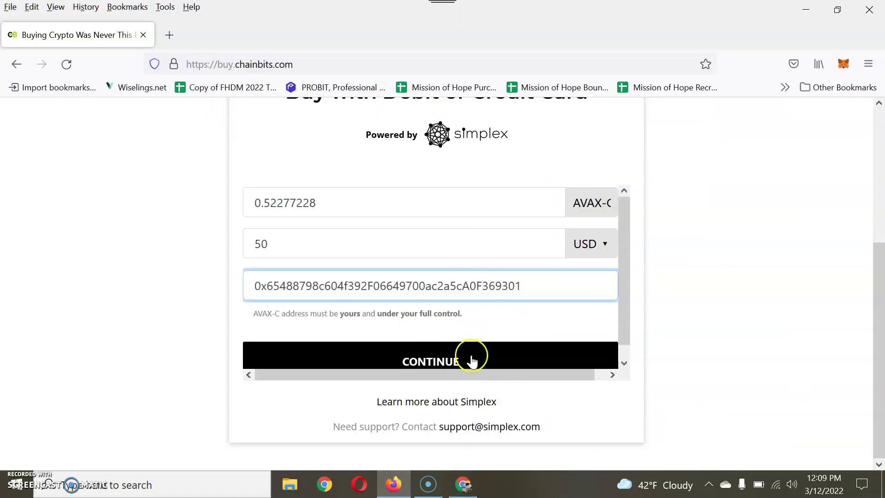
scroll(466, 350, down, 1)
- Continue to the Simplex Checkout payment page and review the 0.52277228 AVAX-C order for 50 USD
click(451, 358)
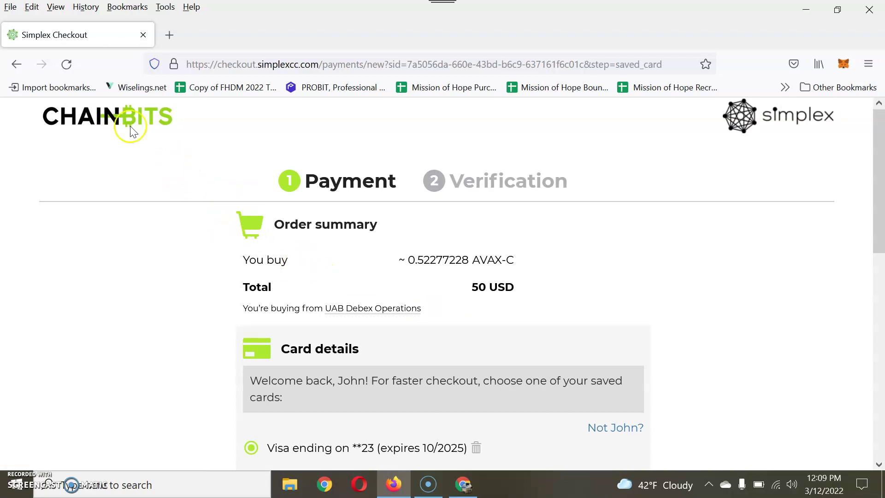
scroll(455, 297, down, 1)
scroll(457, 297, down, 1)
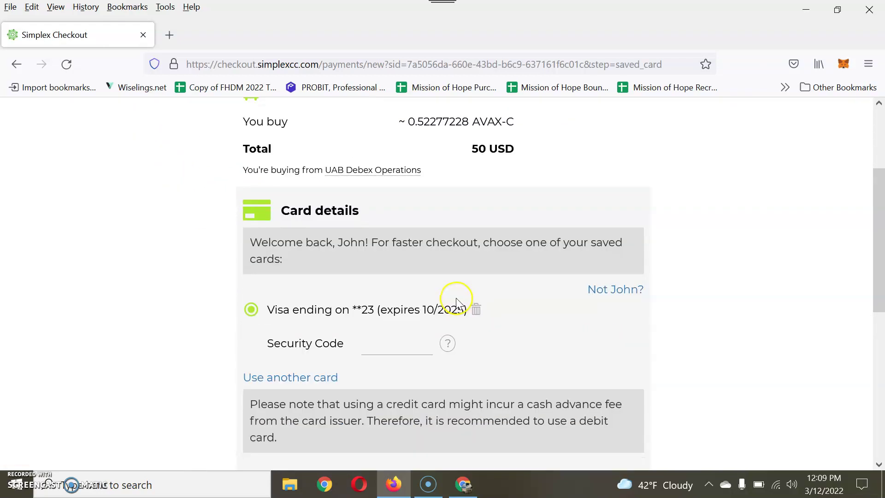
scroll(457, 298, up, 2)
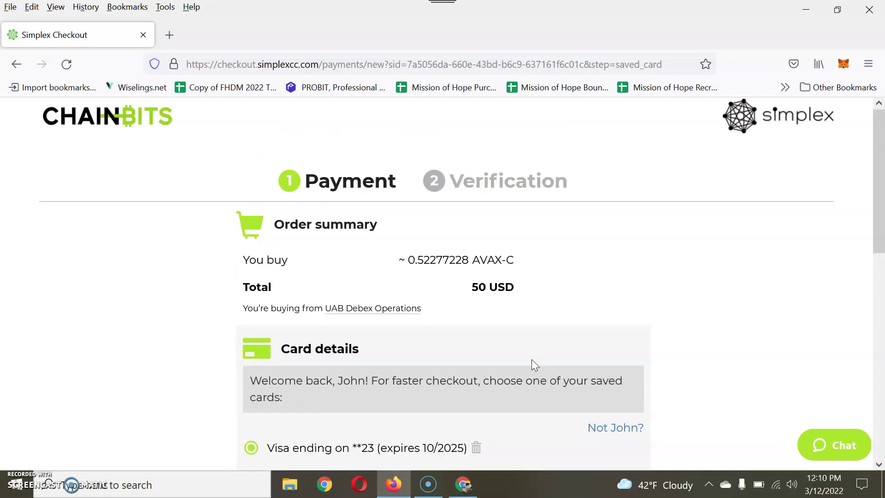
- Reopen the MetaMask wallet and check that Account 1 on AVAX MainNet still shows 0 AVAX
click(461, 491)
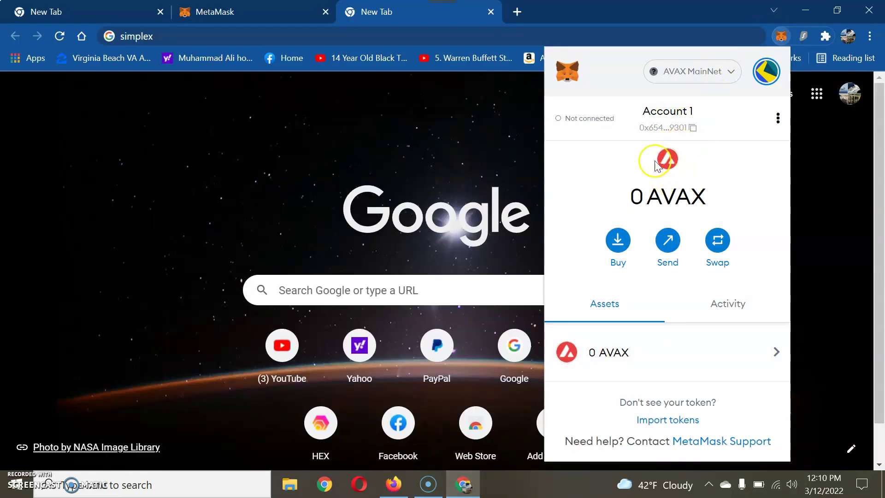
drag(628, 197, 662, 197)
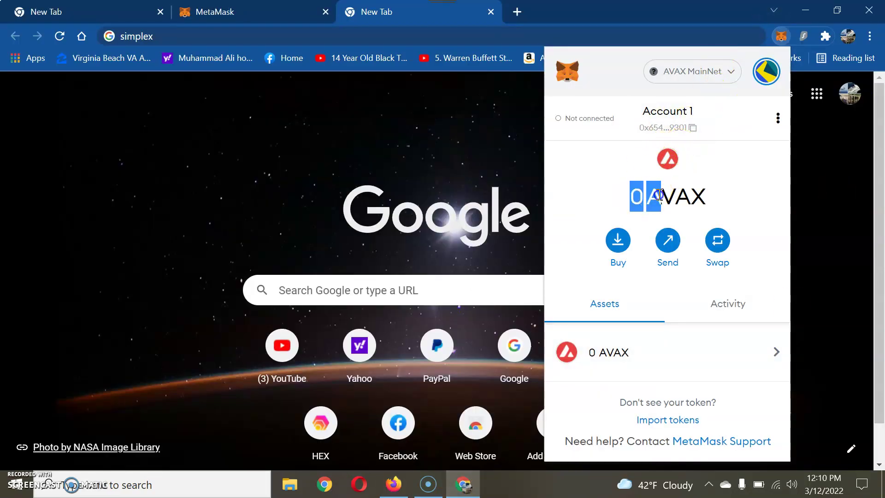
click(708, 174)
click(708, 173)
click(708, 180)
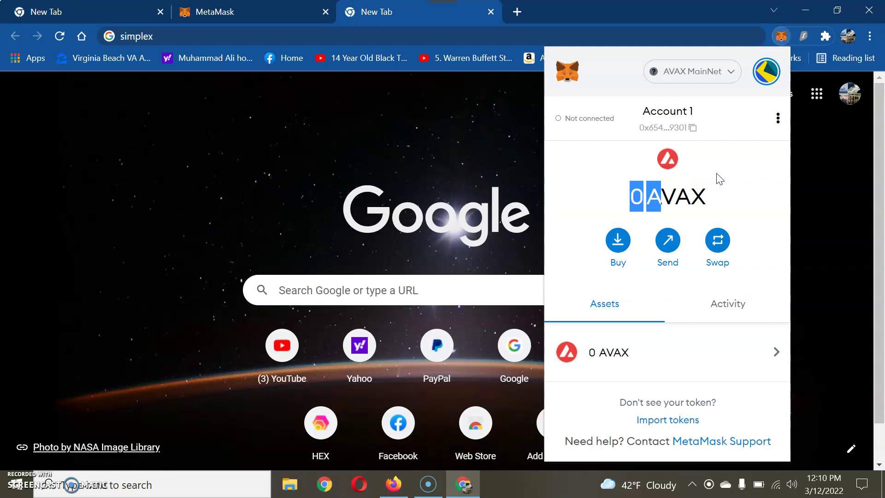
click(714, 178)
click(669, 183)
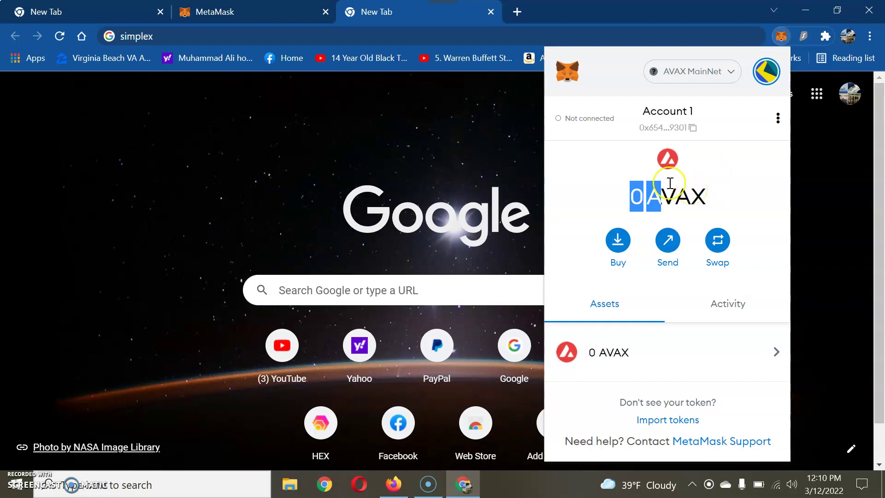